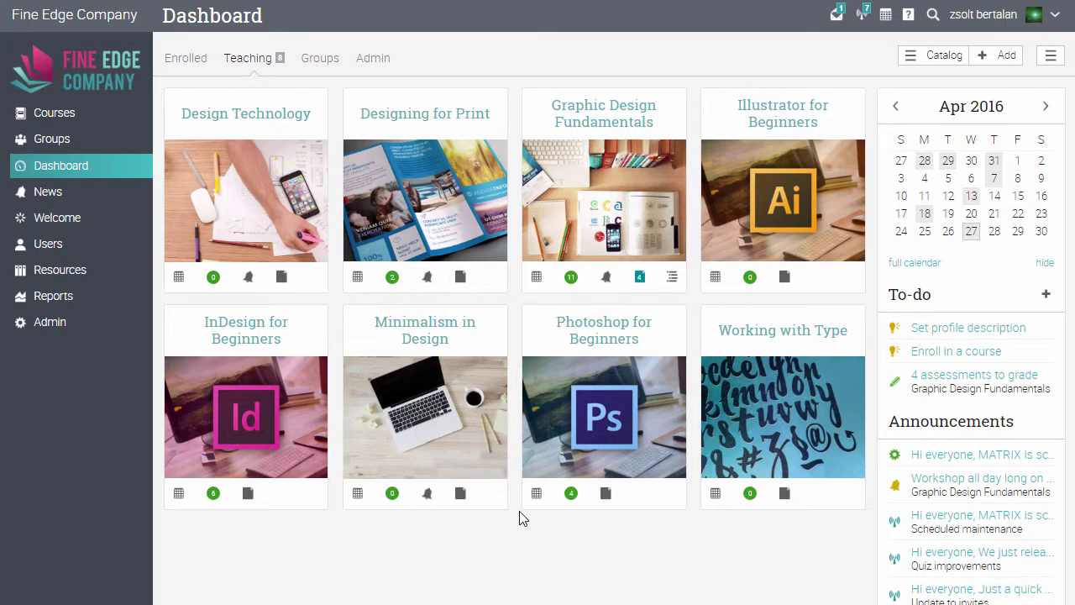
View the Graphic Design Fundamentals entry in the course catalog, under the Beginner subcategory of Web Design
mouse_move(48, 118)
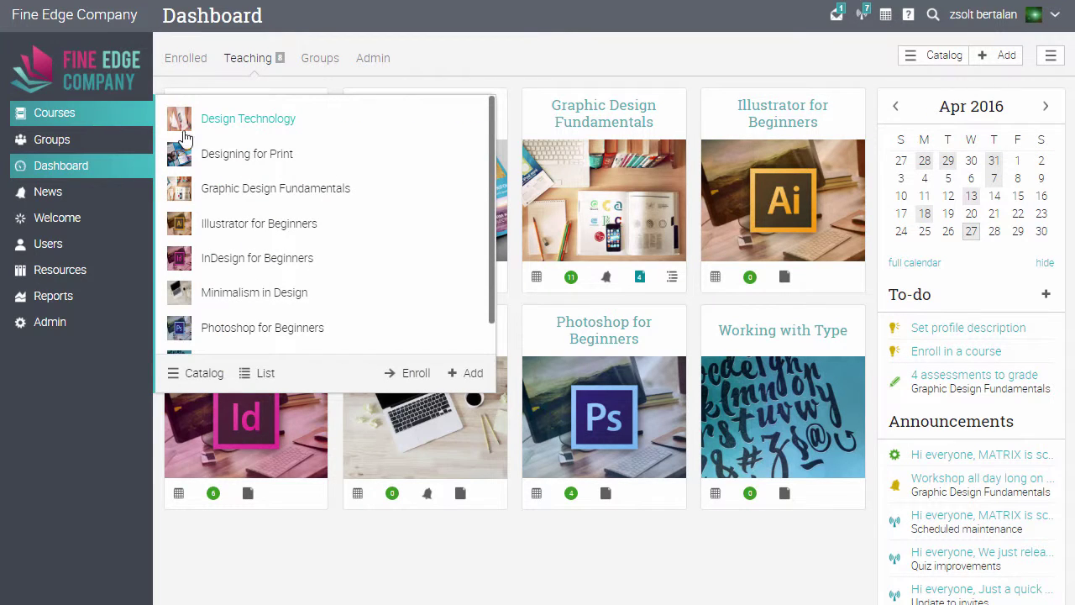
click(196, 373)
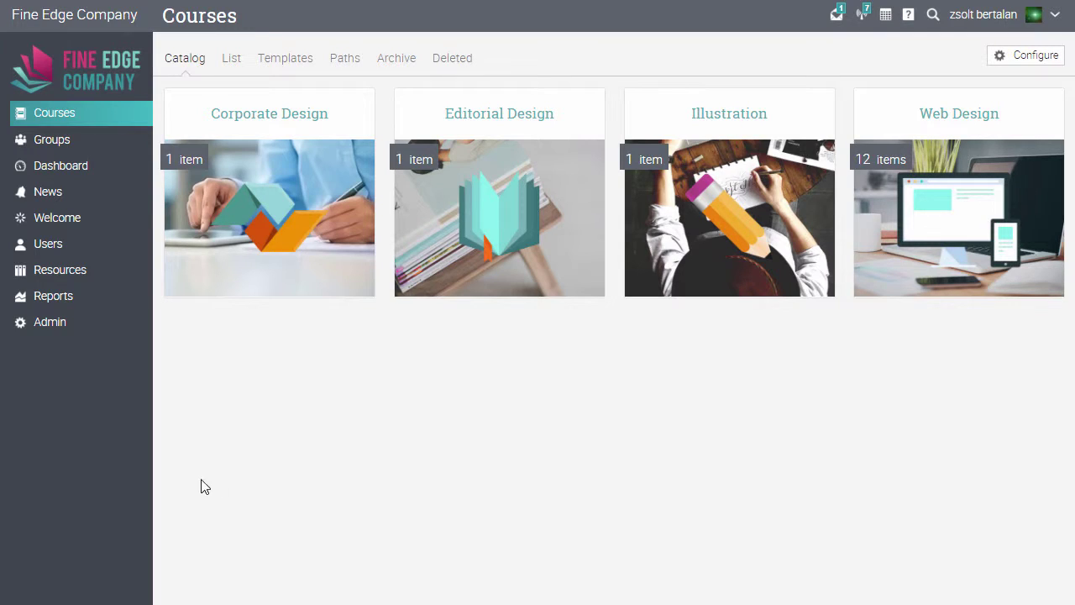
click(922, 231)
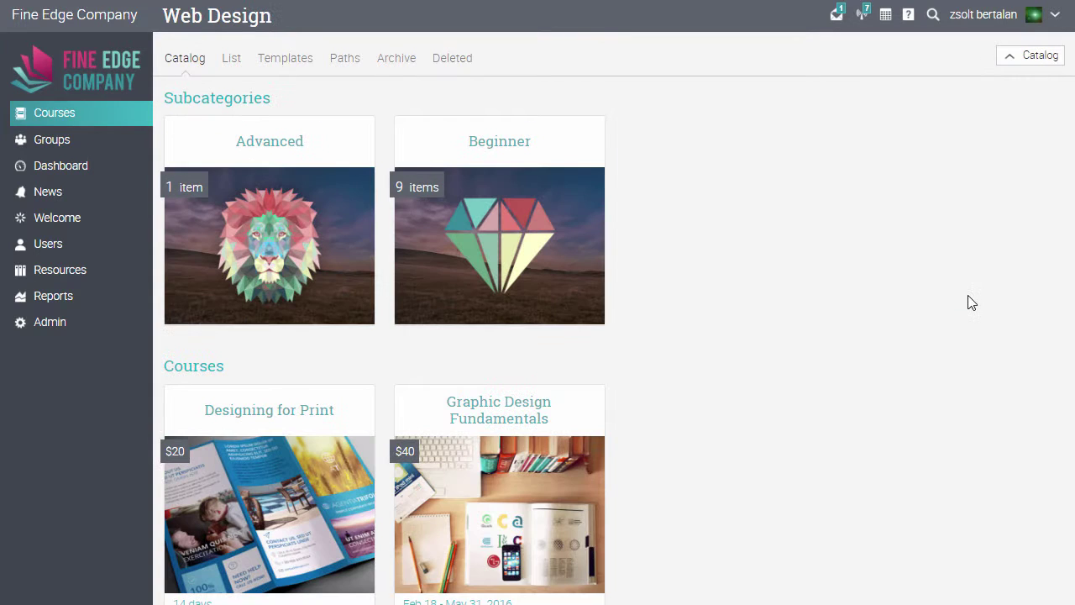
click(507, 247)
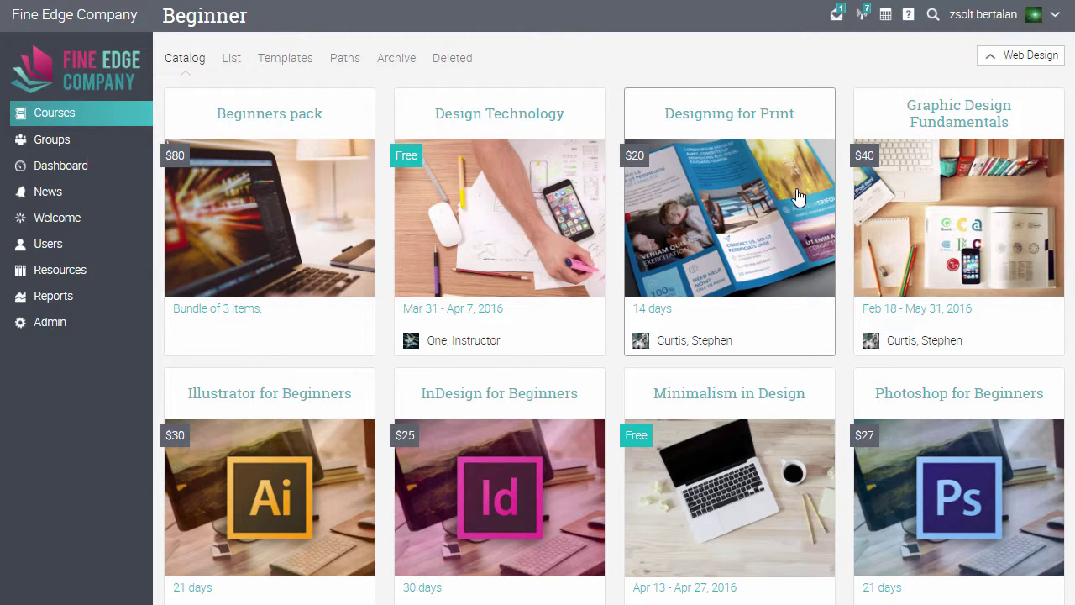
click(910, 210)
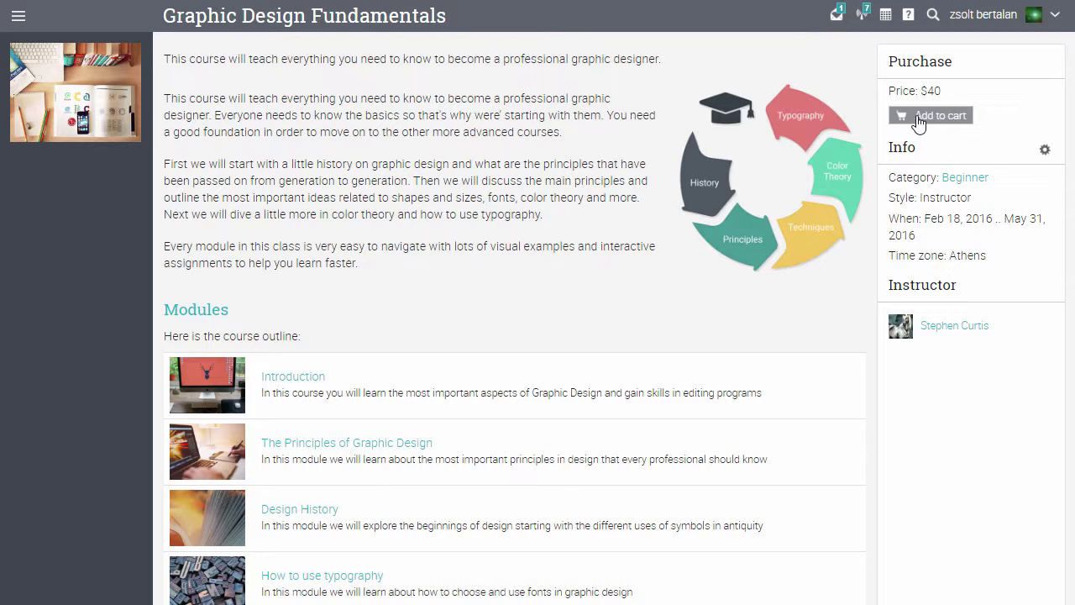
Open the site-wide course catalog settings and choose Graphic as the catalog format
click(18, 15)
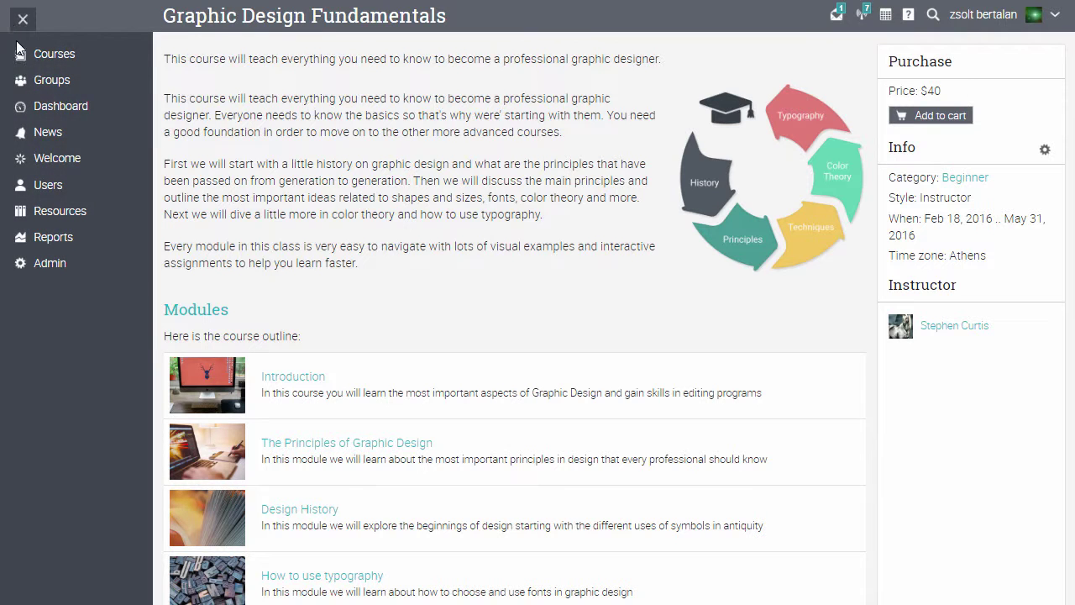
mouse_move(51, 263)
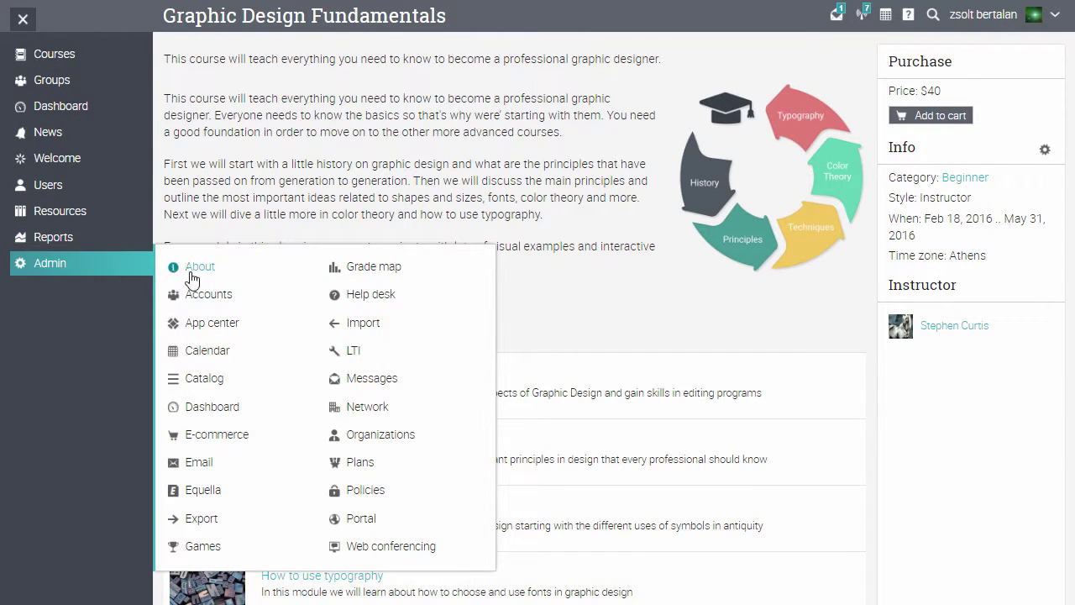
click(206, 378)
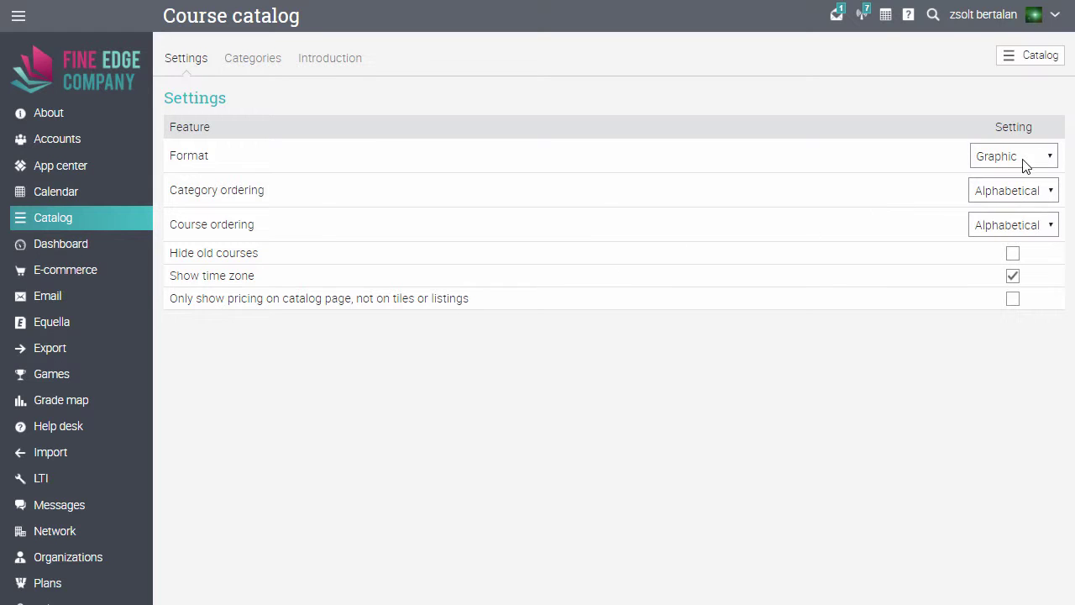
click(1050, 158)
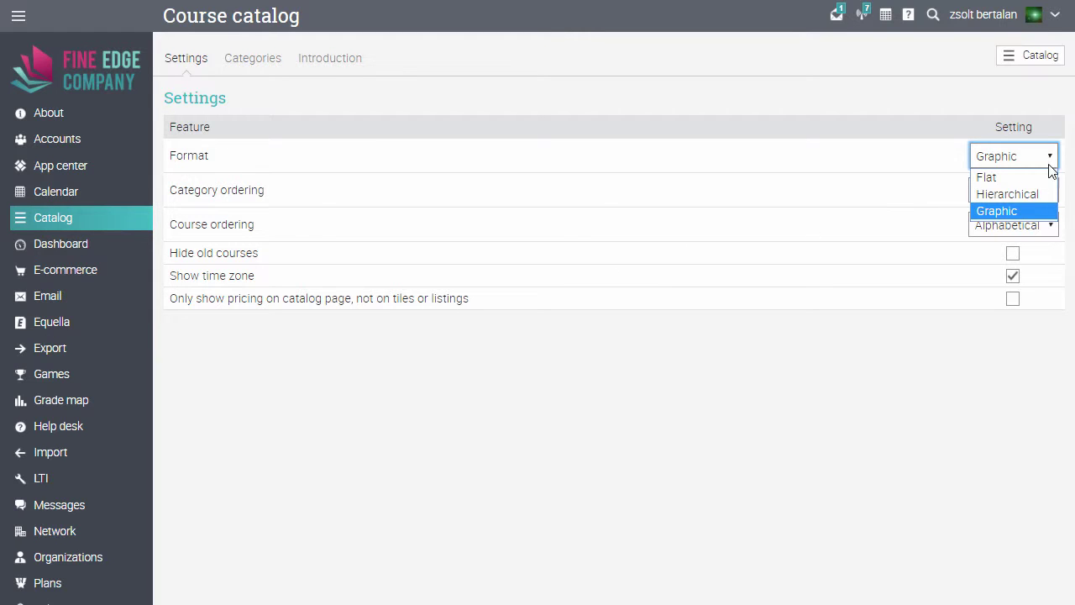
click(1045, 214)
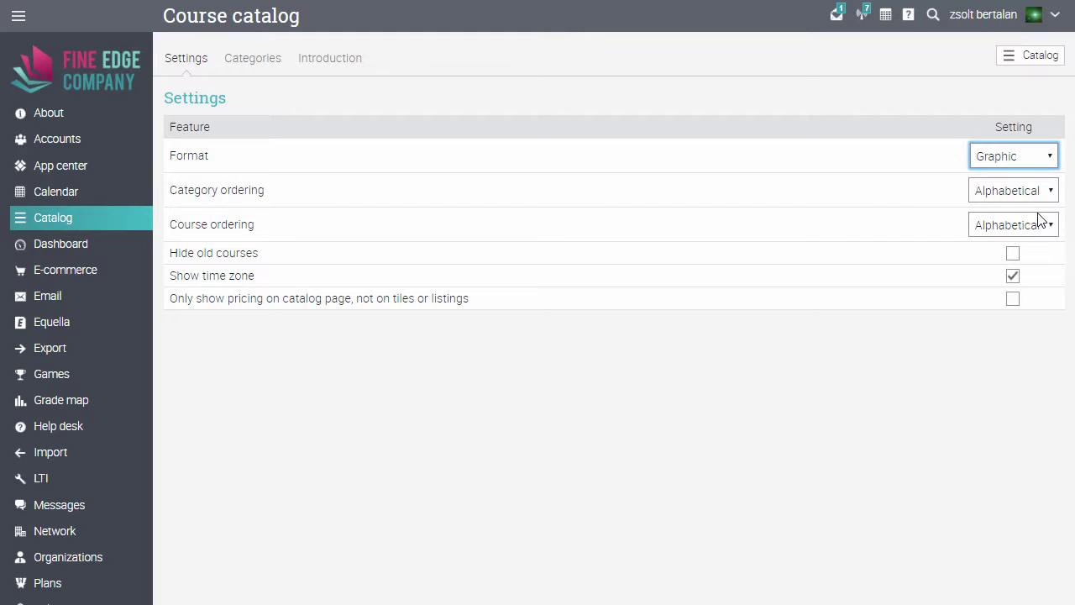
Set both the category ordering and the course ordering of the catalog to Custom
click(1051, 194)
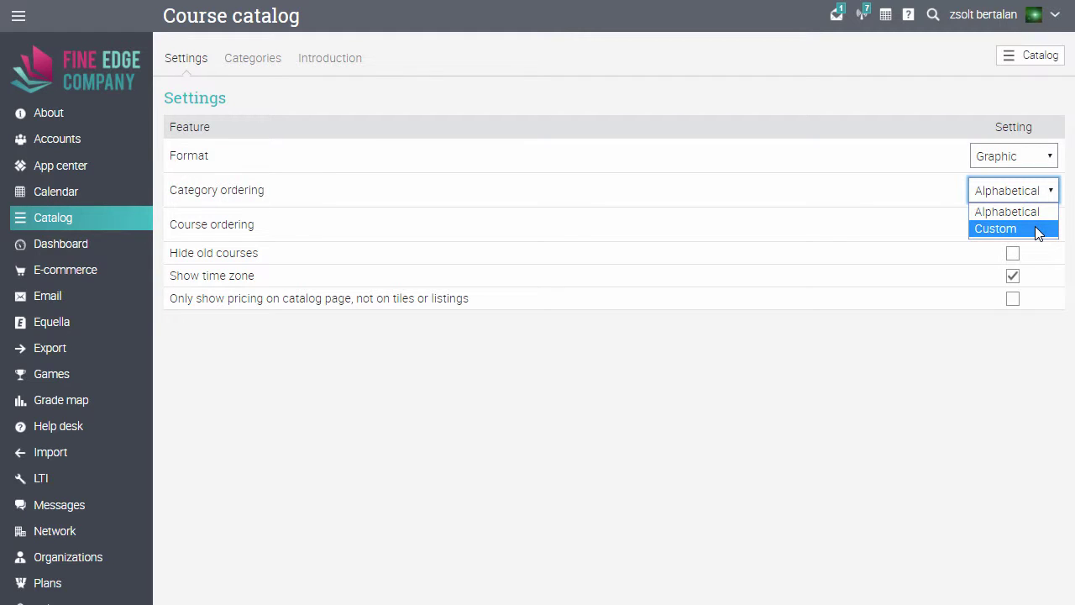
click(1036, 230)
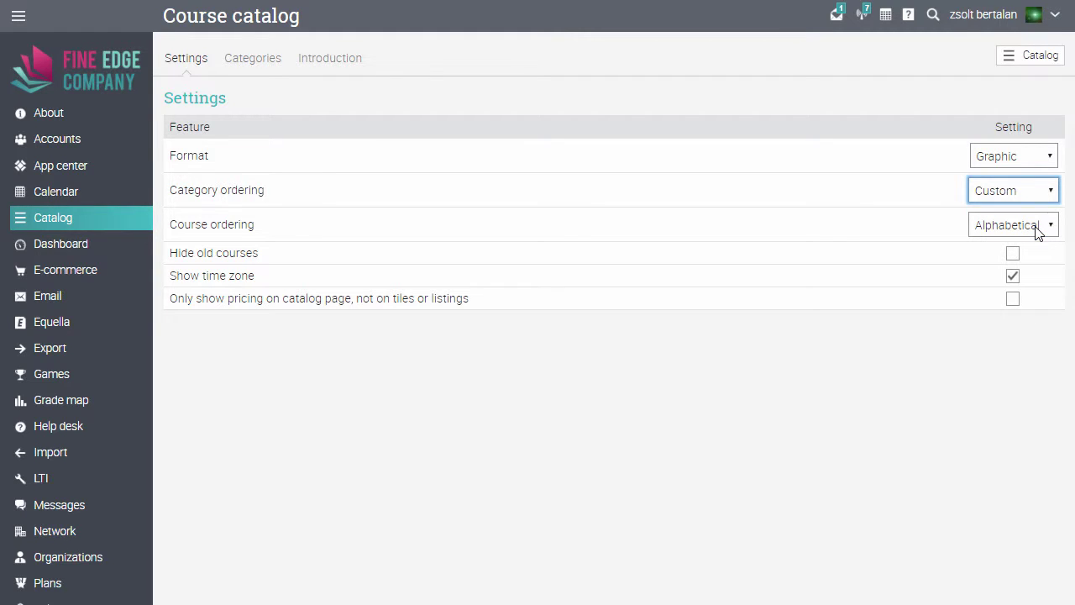
click(1035, 226)
click(1016, 260)
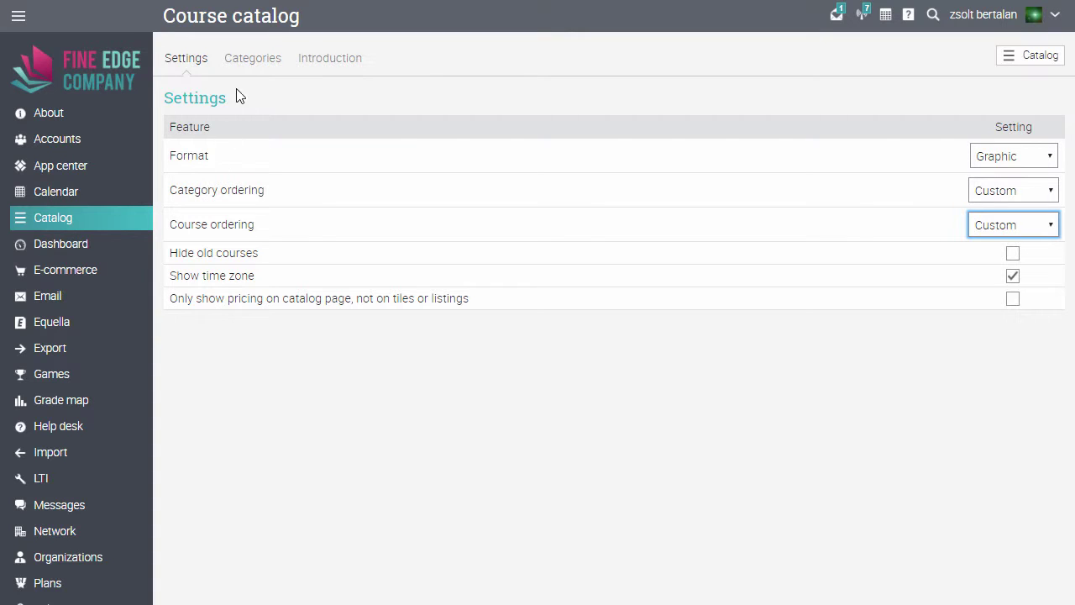
Reorder the catalog categories so that Infographics comes before Illustration and Minimalism sits directly between them
click(249, 63)
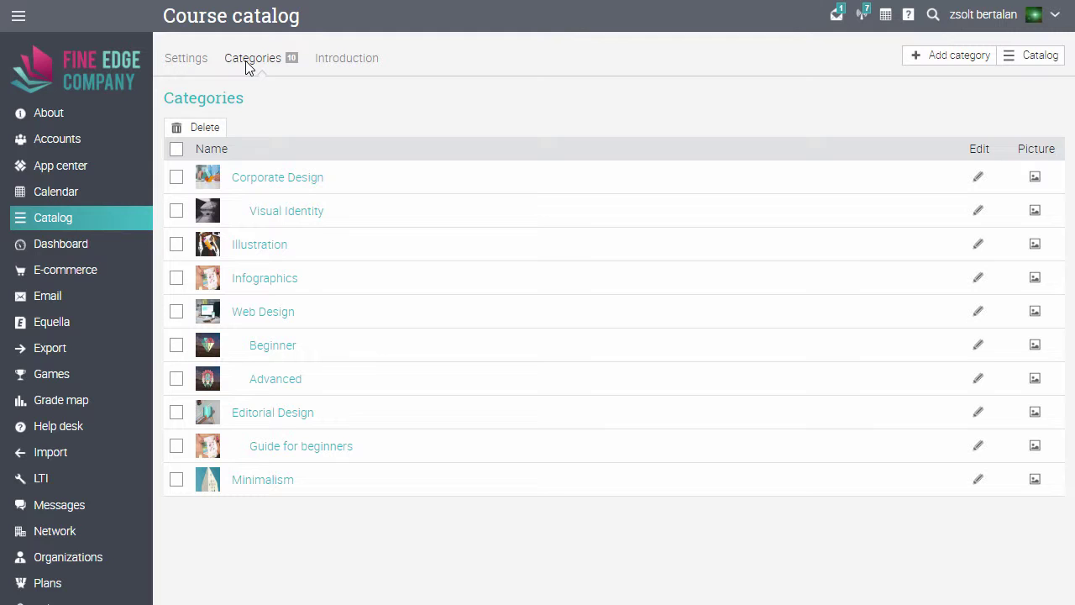
drag(296, 252, 296, 280)
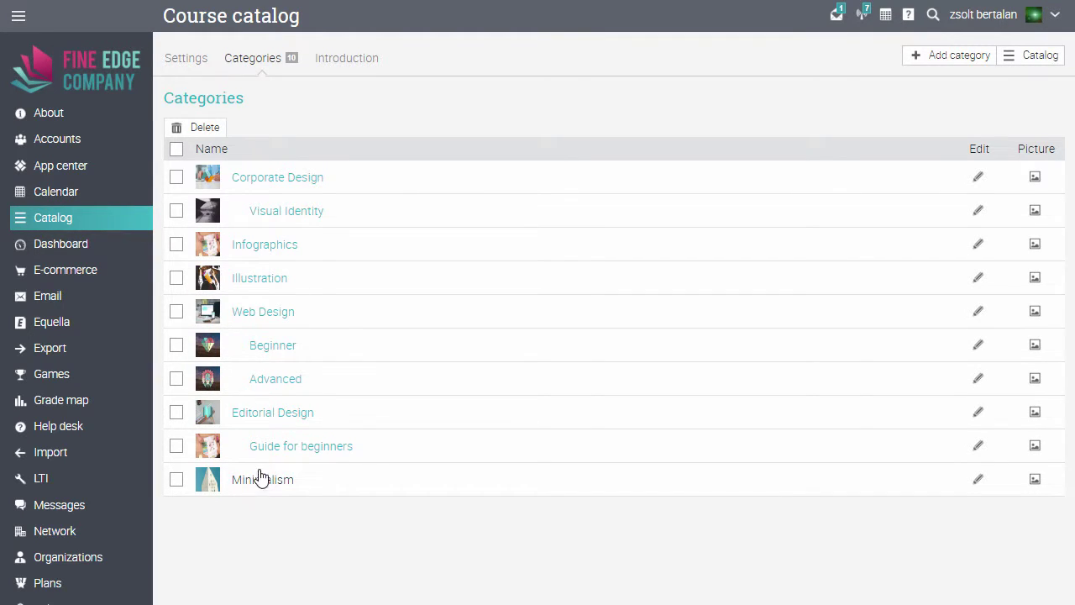
drag(259, 478, 269, 271)
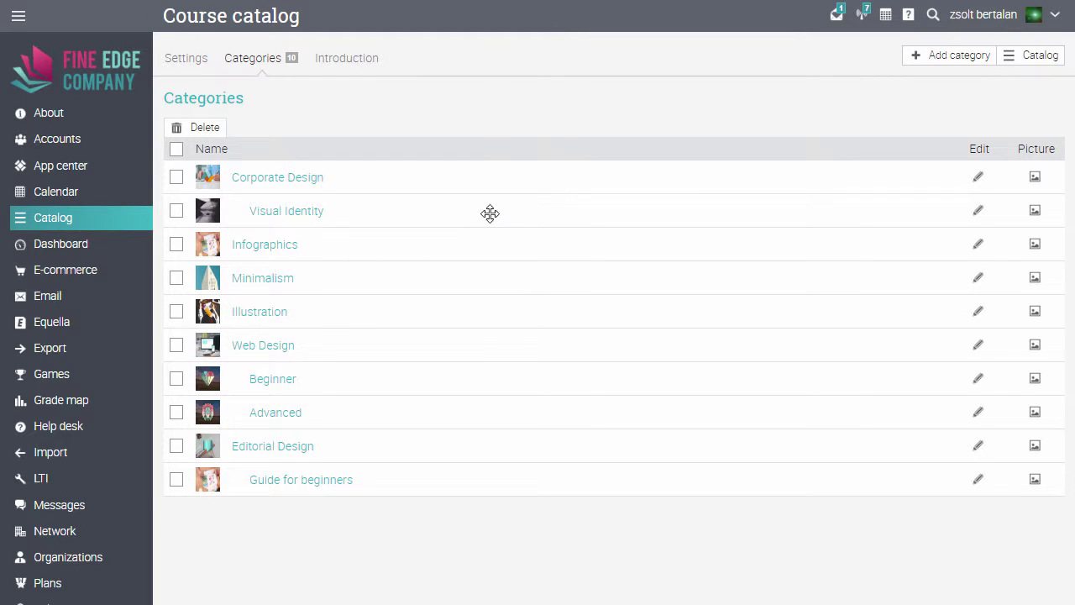
Add a catalog category named Brochures with Corporate Design as its parent
click(944, 58)
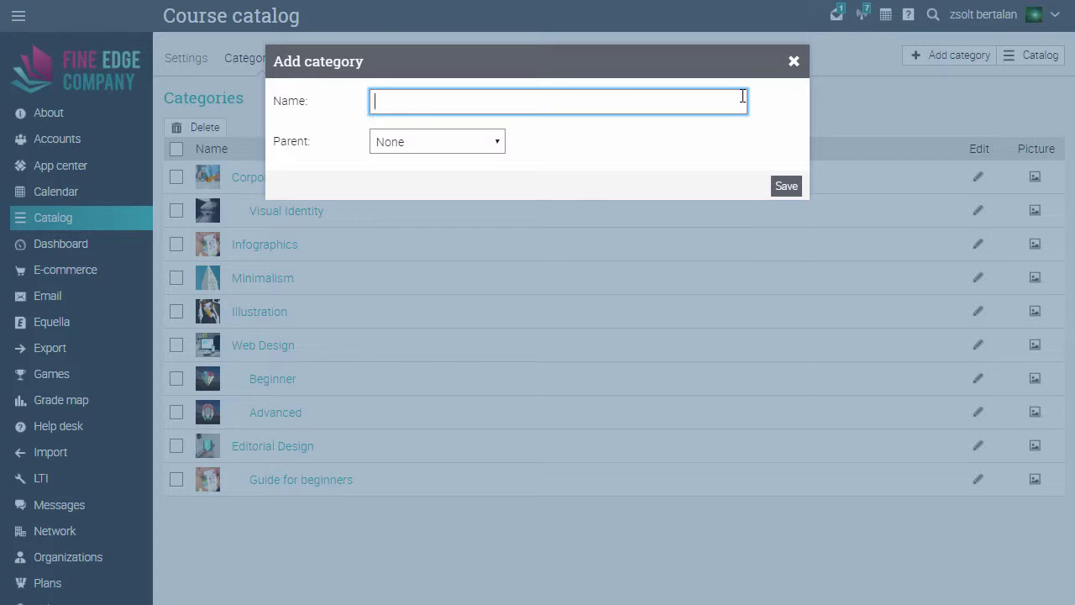
text(Brochures)
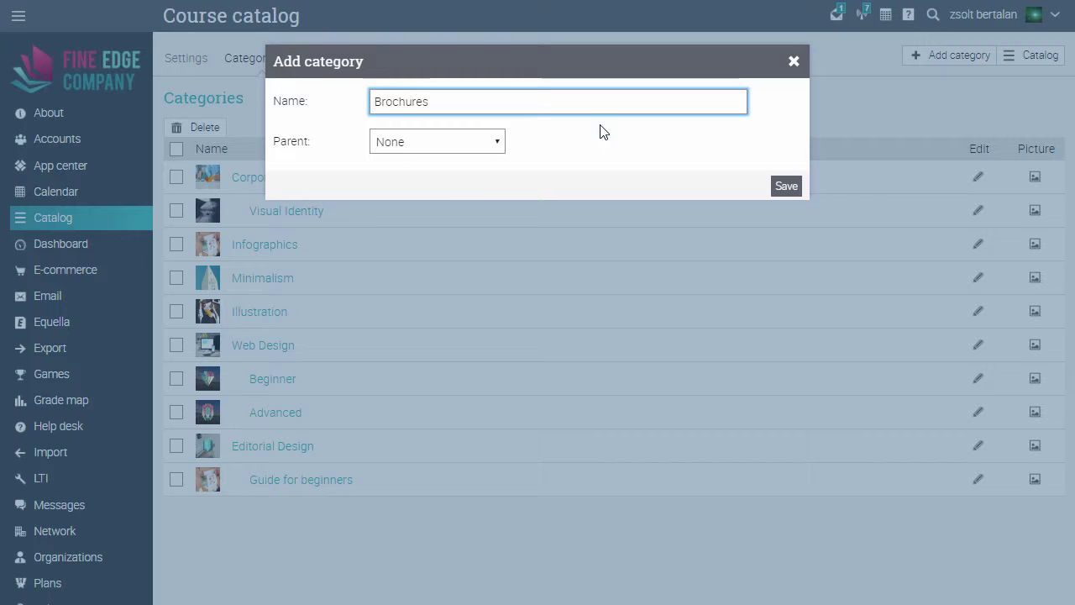
click(498, 142)
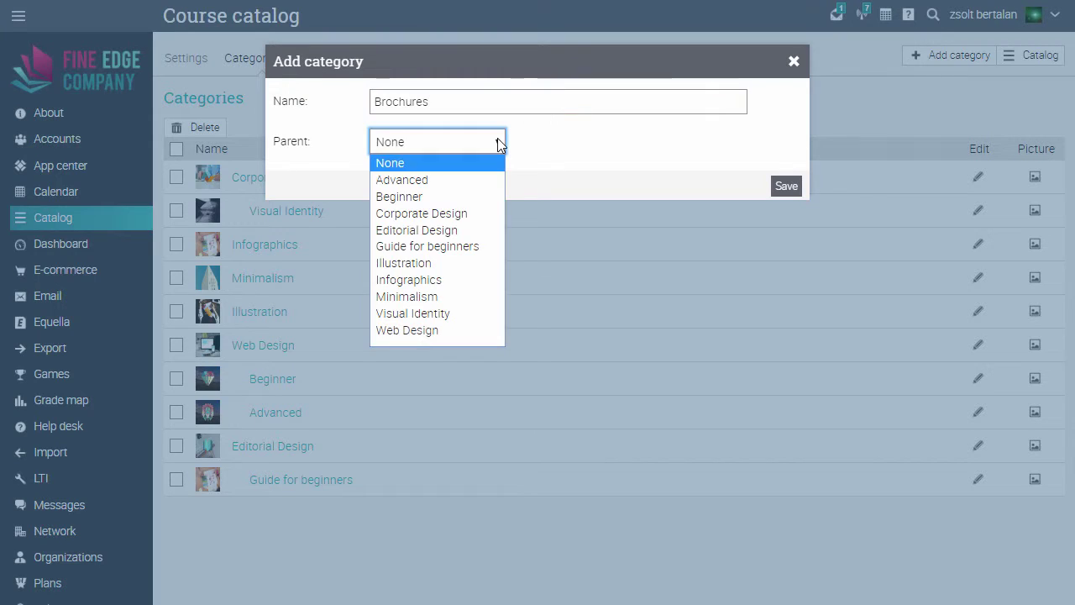
click(477, 215)
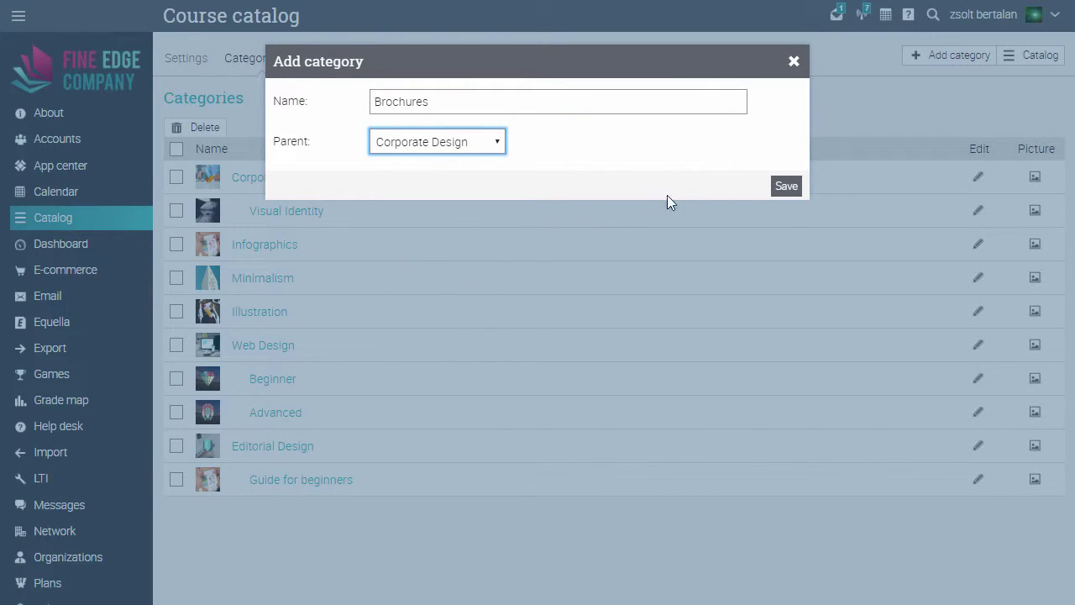
click(786, 188)
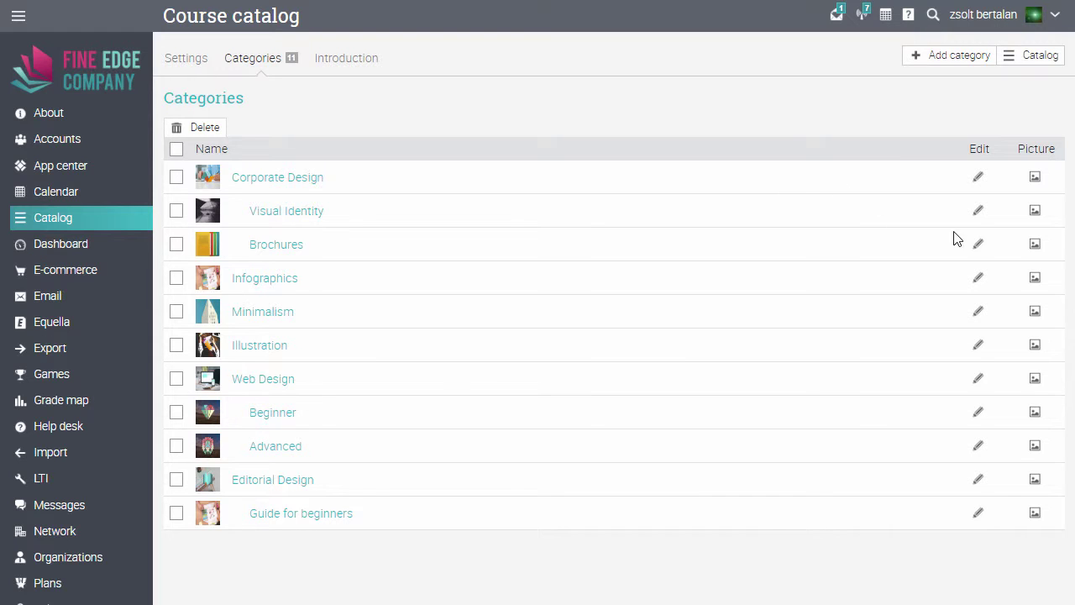
Replace the picture of the Brochures category with Minimalist design.jpg and save it
click(1033, 252)
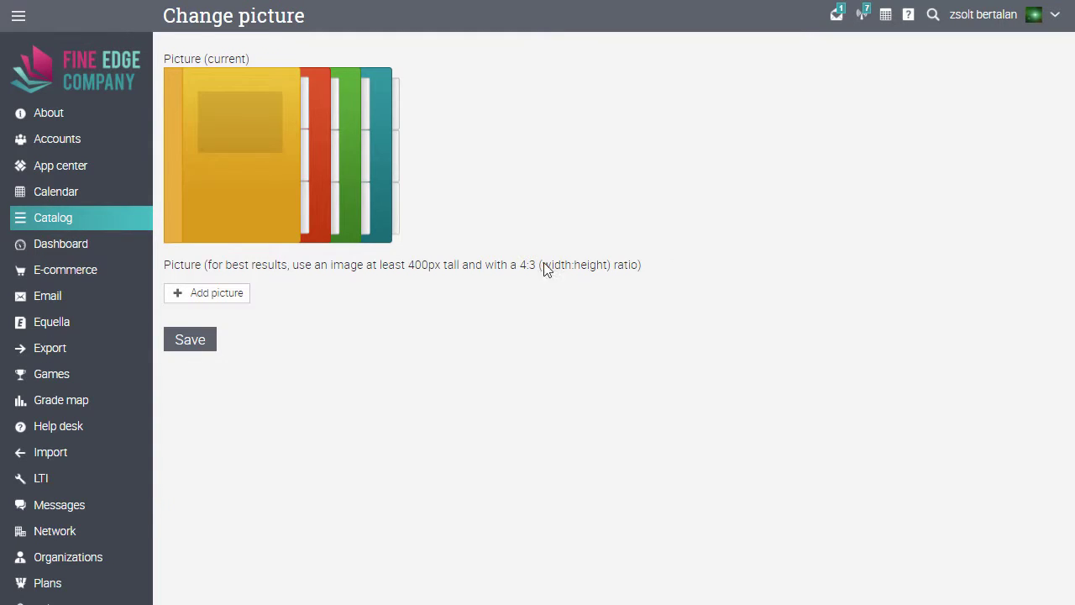
click(216, 294)
click(537, 205)
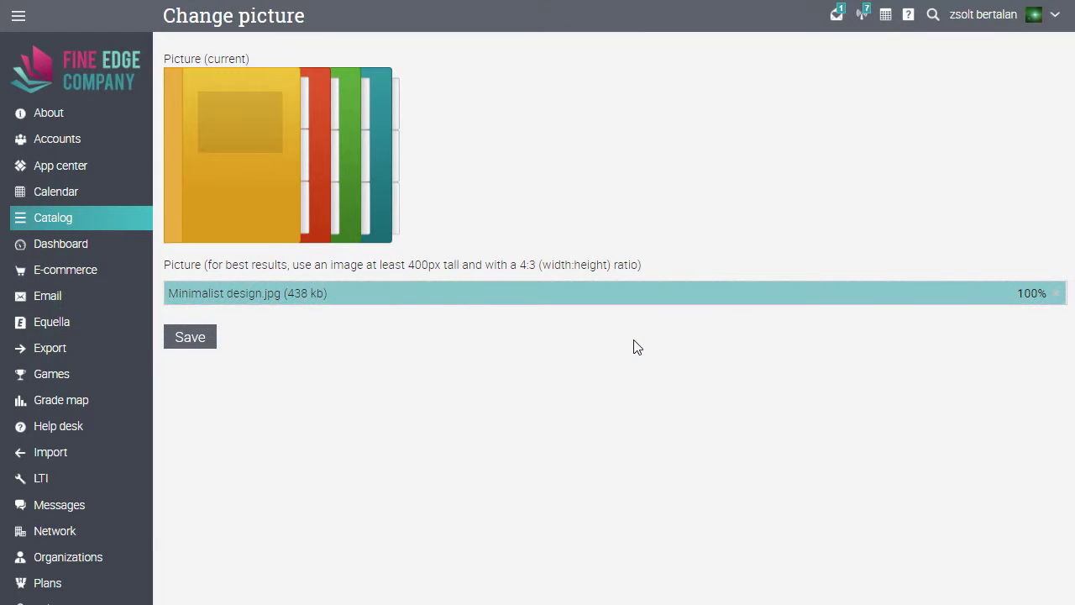
click(192, 344)
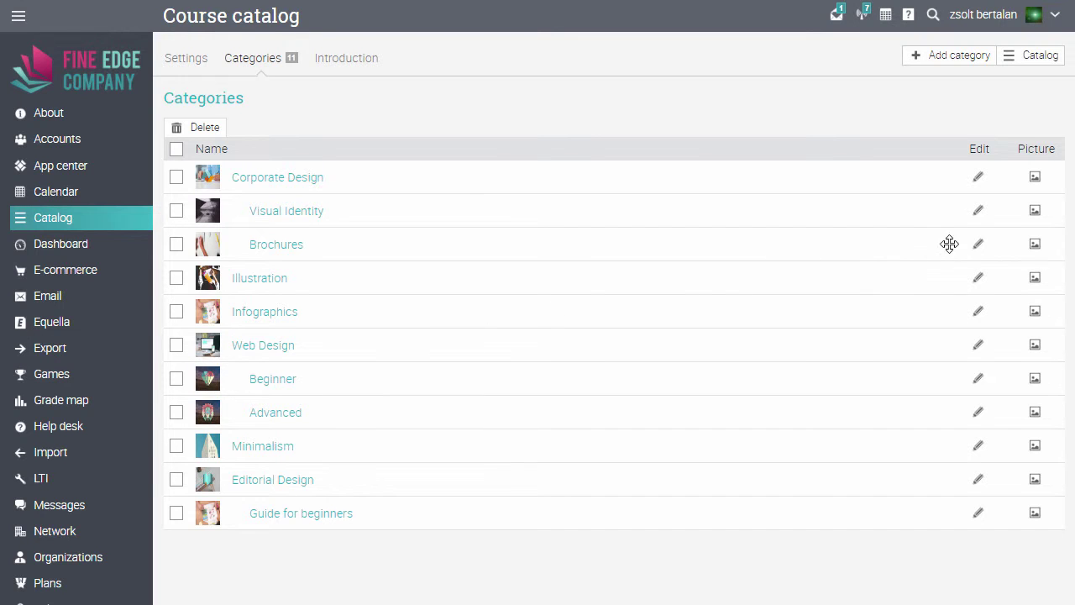
Give the Brochures category the description "Basic information about brochure creation" and save it
click(978, 244)
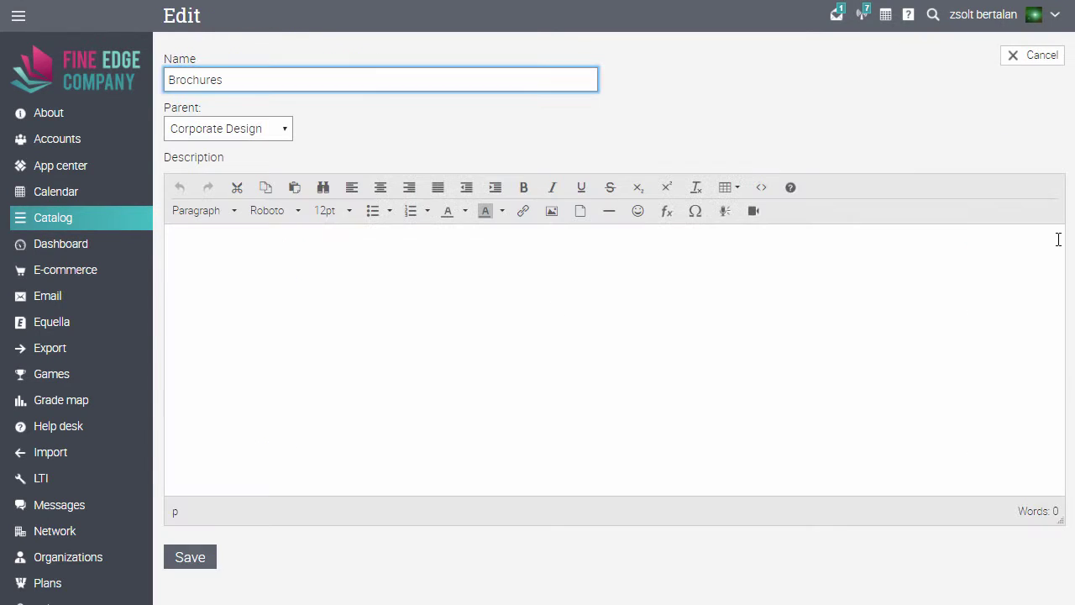
click(204, 236)
text(Basic information about br)
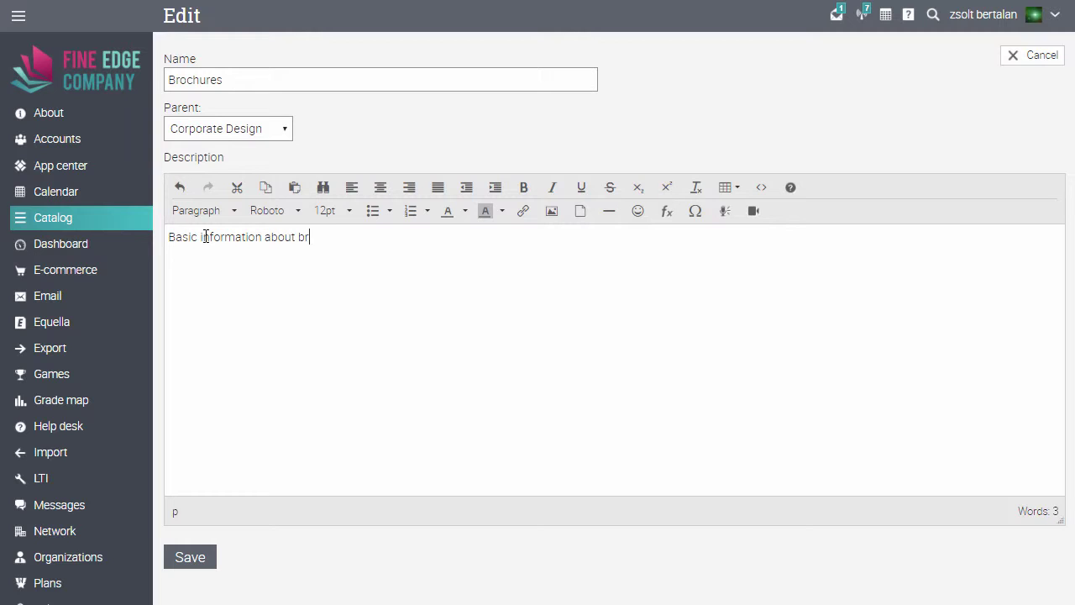
text(ochure creation)
click(188, 559)
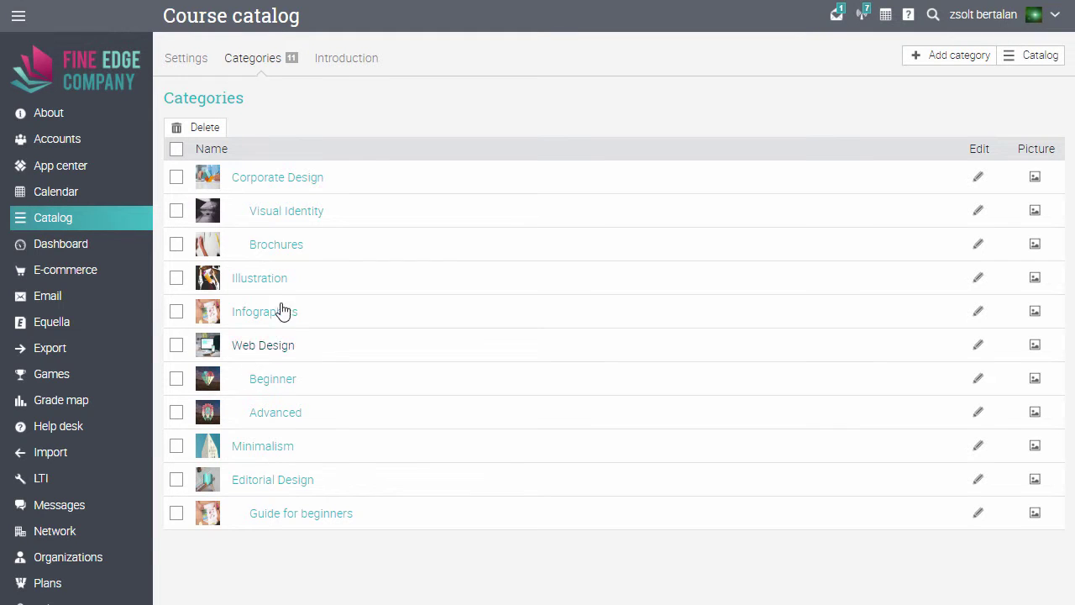
Add and save the catalog introduction "This is the first chapter of corporate design"
click(352, 67)
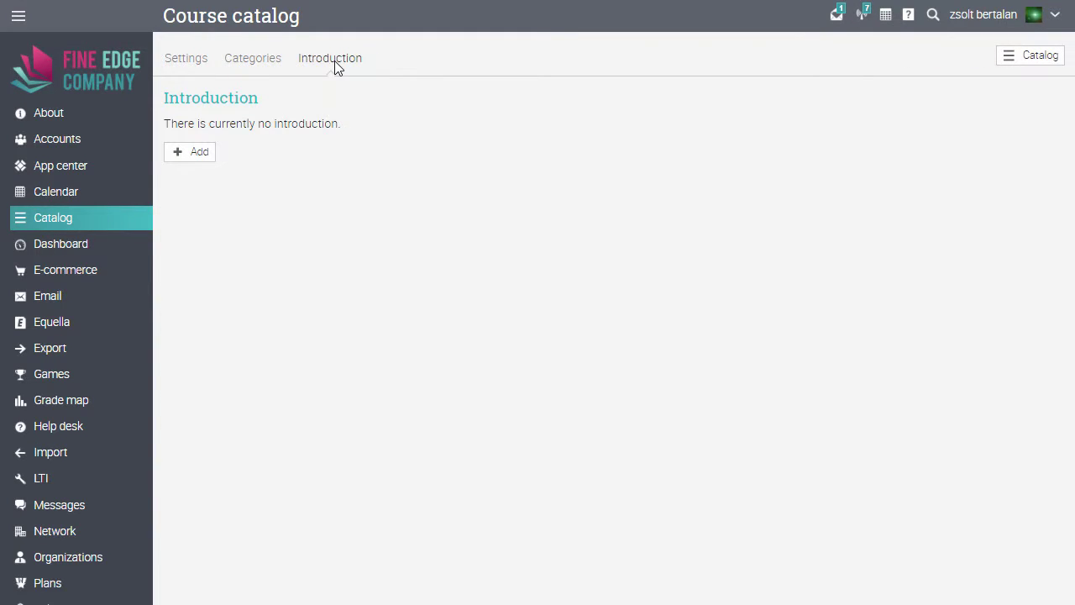
click(191, 156)
text(This is )
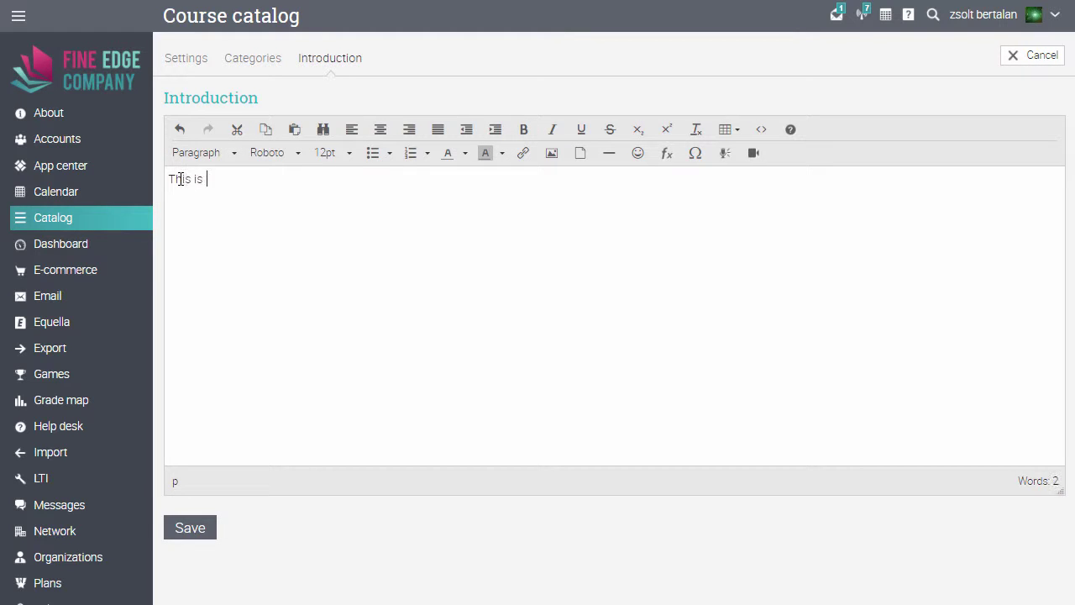
text(the first chapter of corporate design)
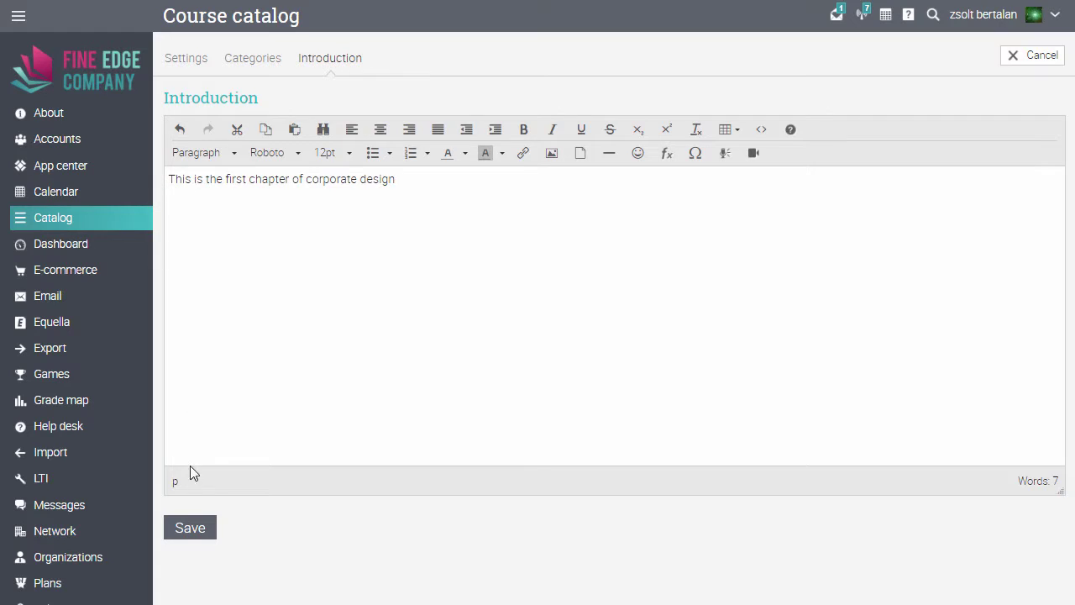
click(183, 528)
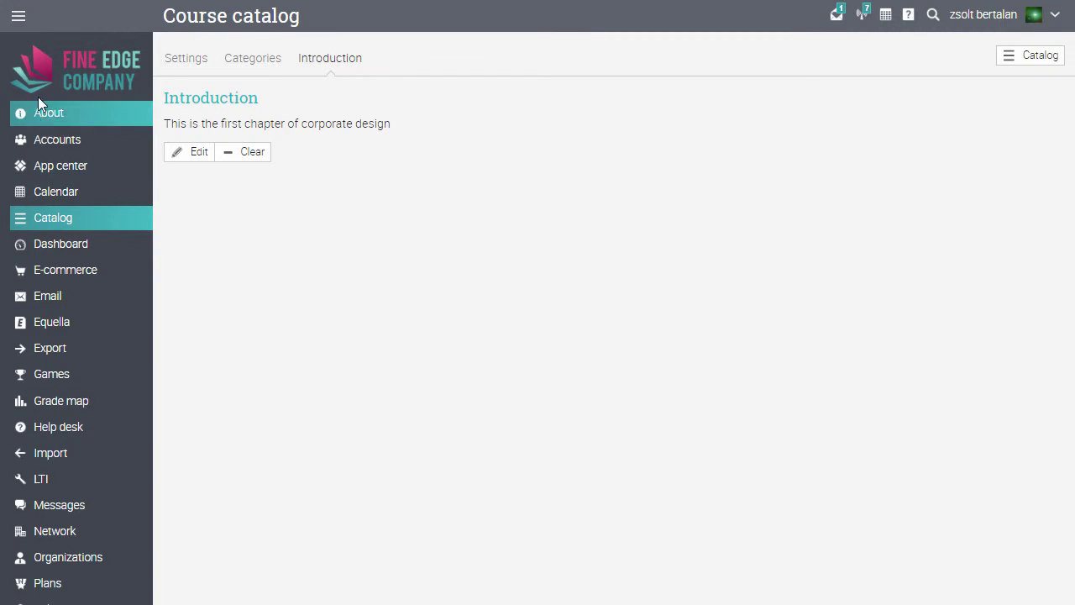
Open the catalog settings in the configuration of the Graphic Design Fundamentals course
click(18, 15)
click(33, 55)
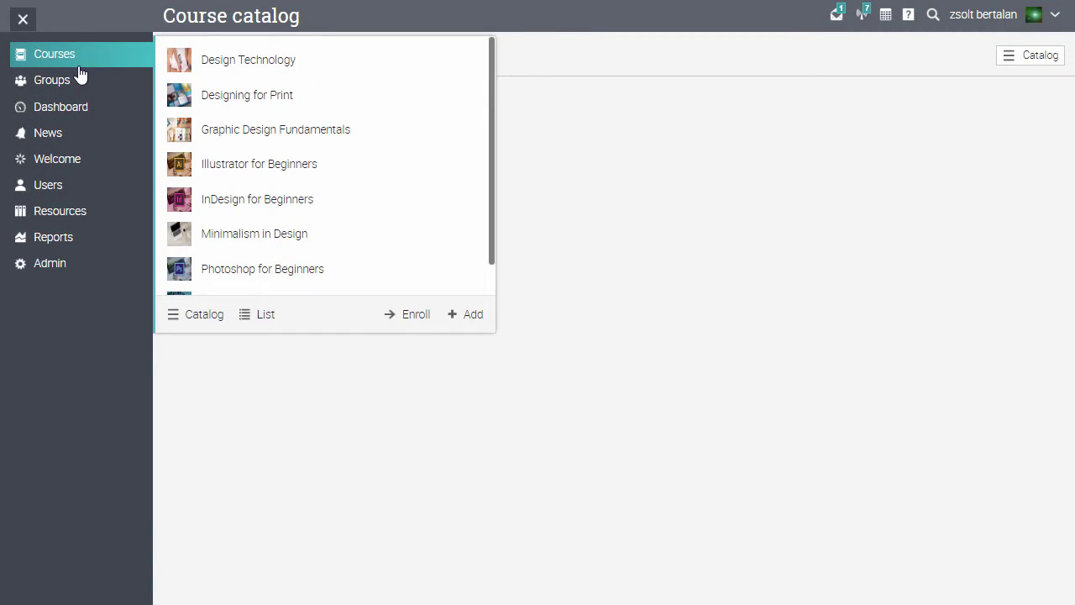
click(213, 143)
mouse_move(127, 161)
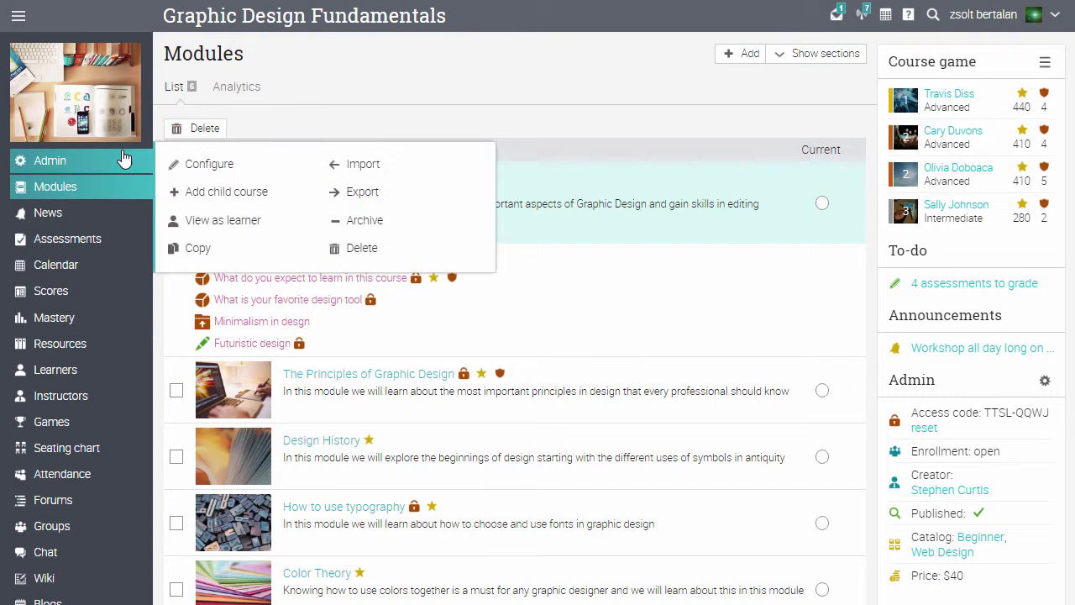
click(207, 165)
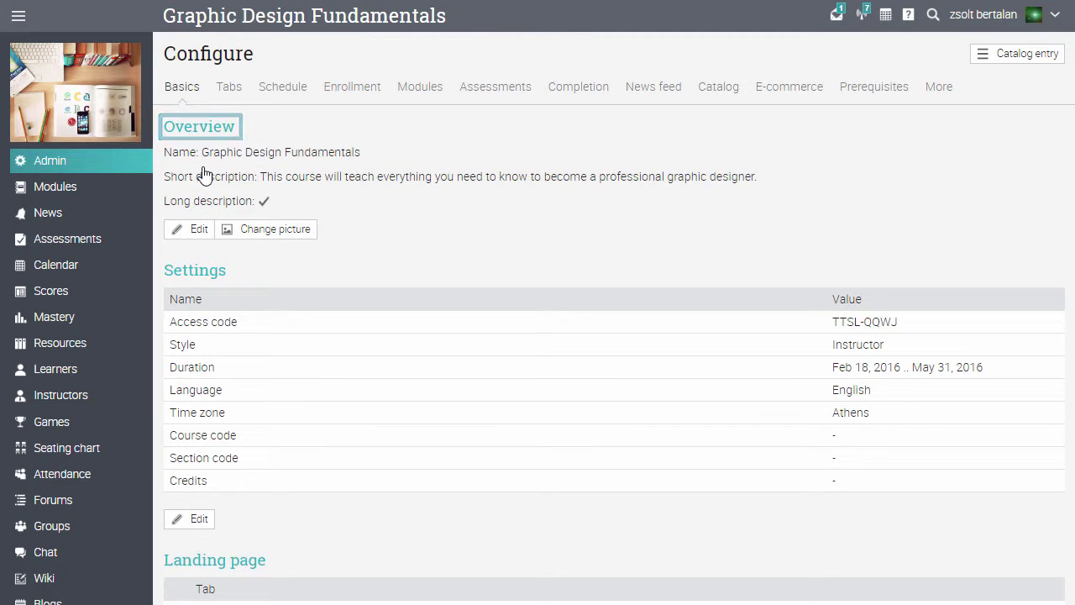
click(717, 94)
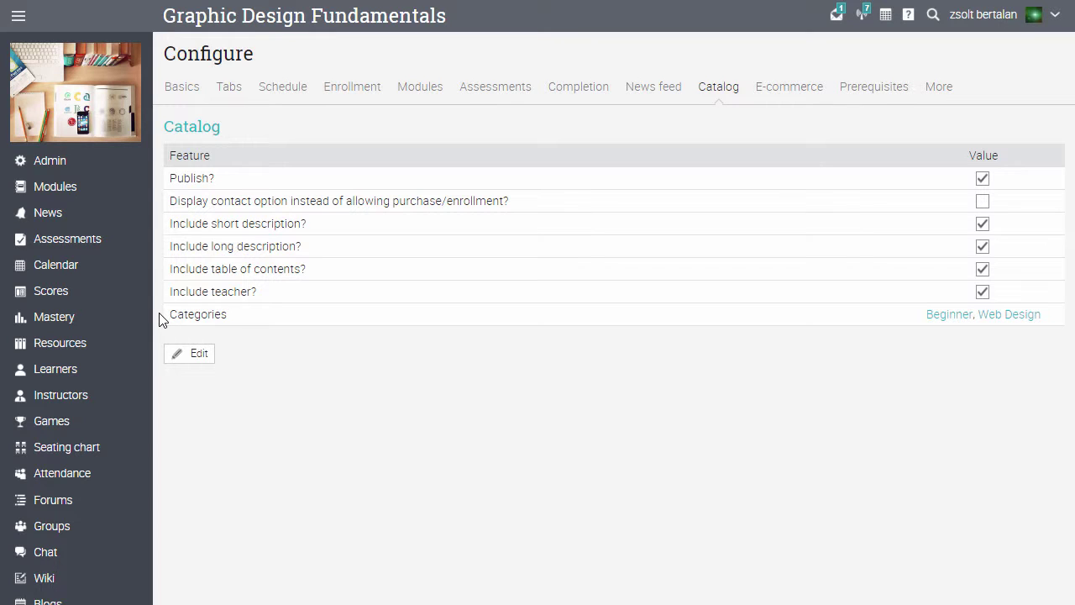
click(198, 354)
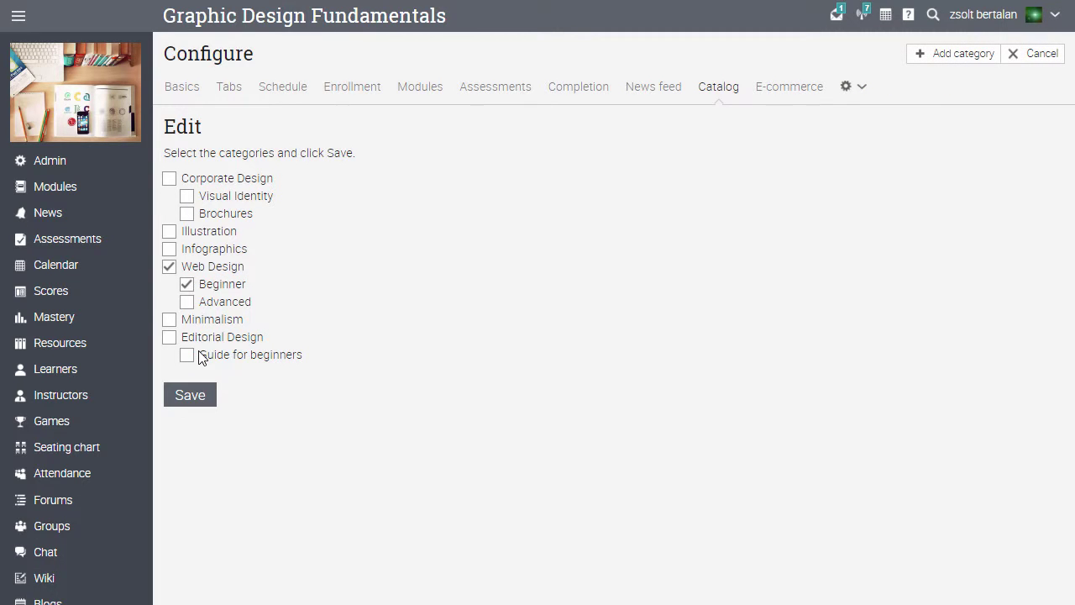
click(188, 355)
click(1051, 56)
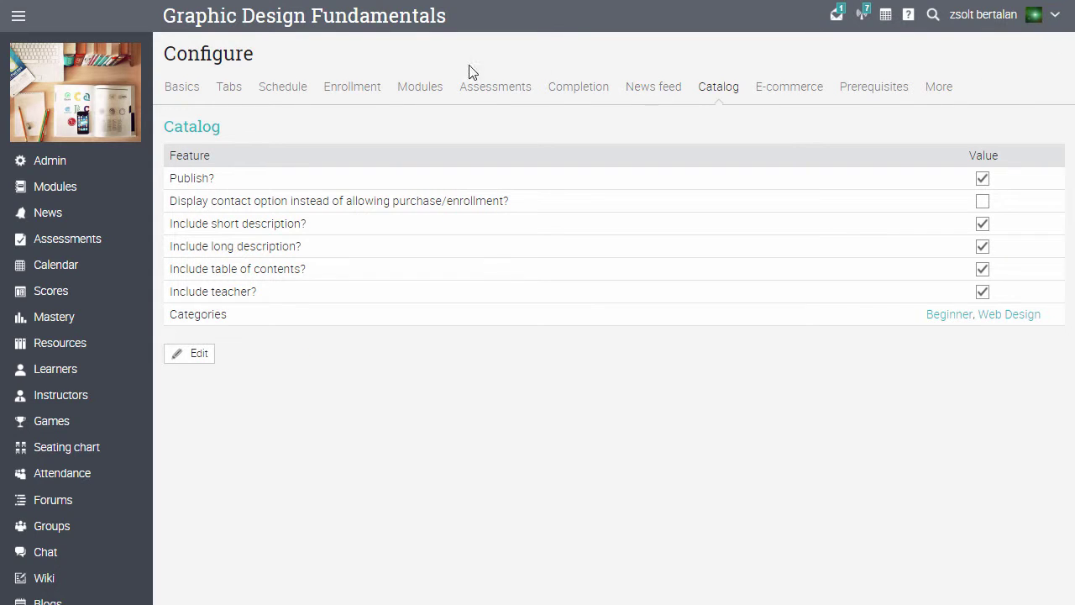
View the learner policies in the site administration, including the course catalog feature, and return to the dashboard
click(24, 16)
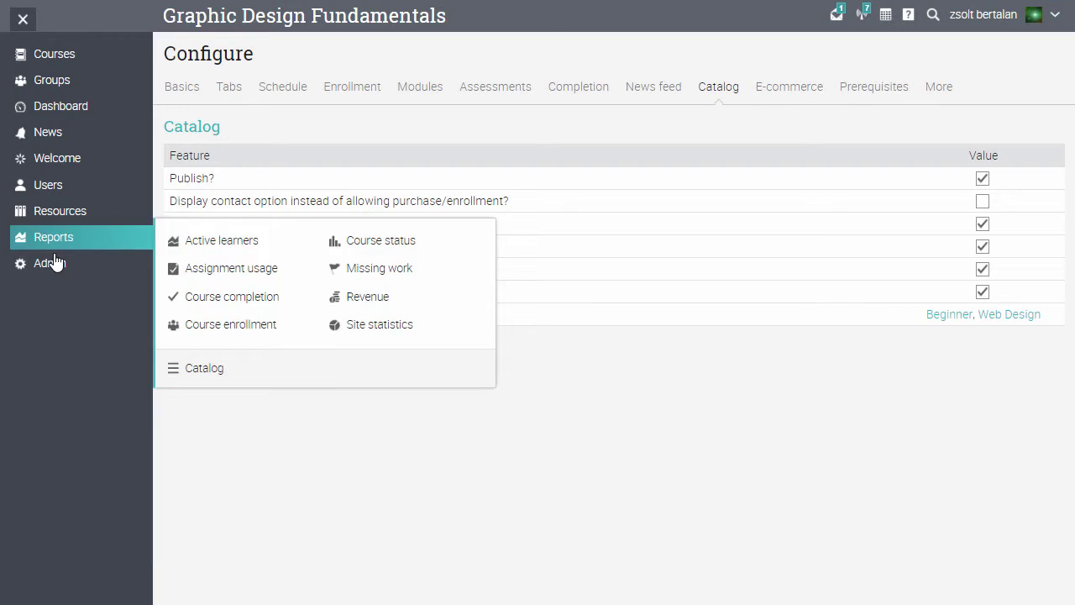
mouse_move(55, 266)
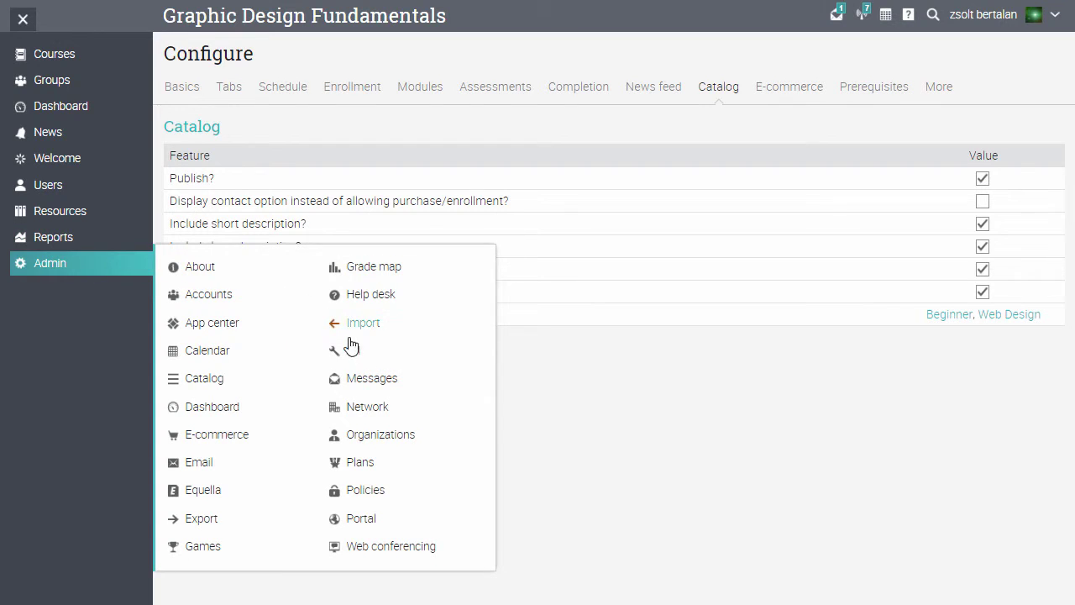
click(364, 494)
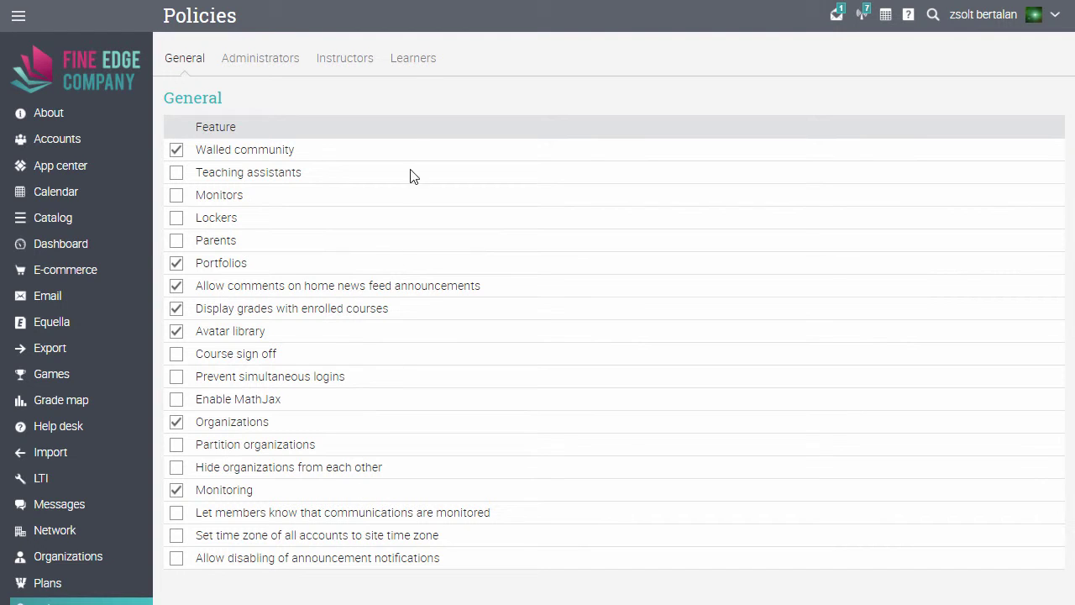
click(415, 62)
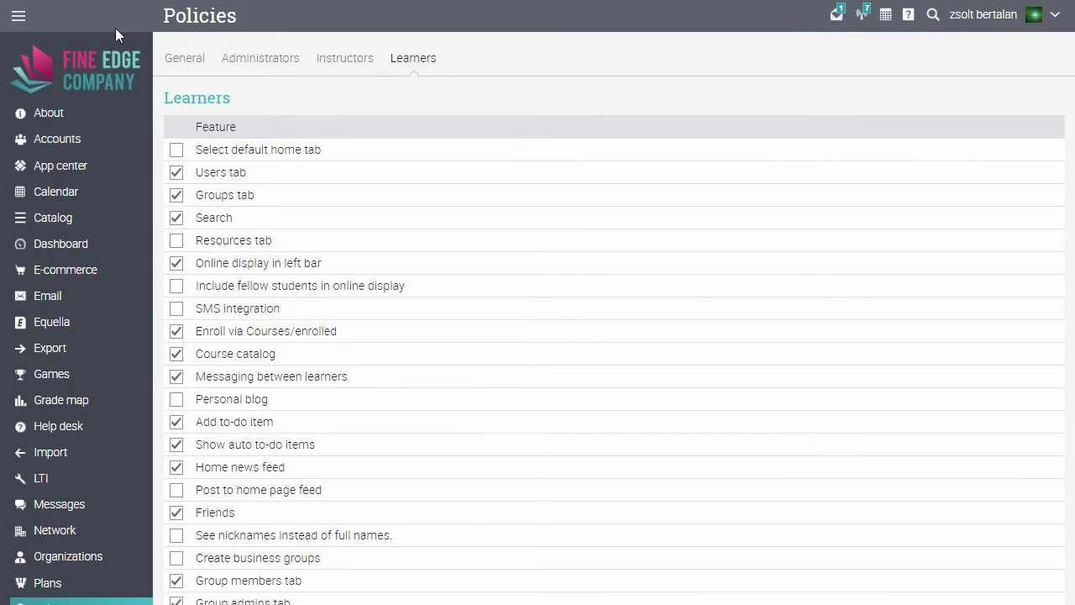
click(20, 15)
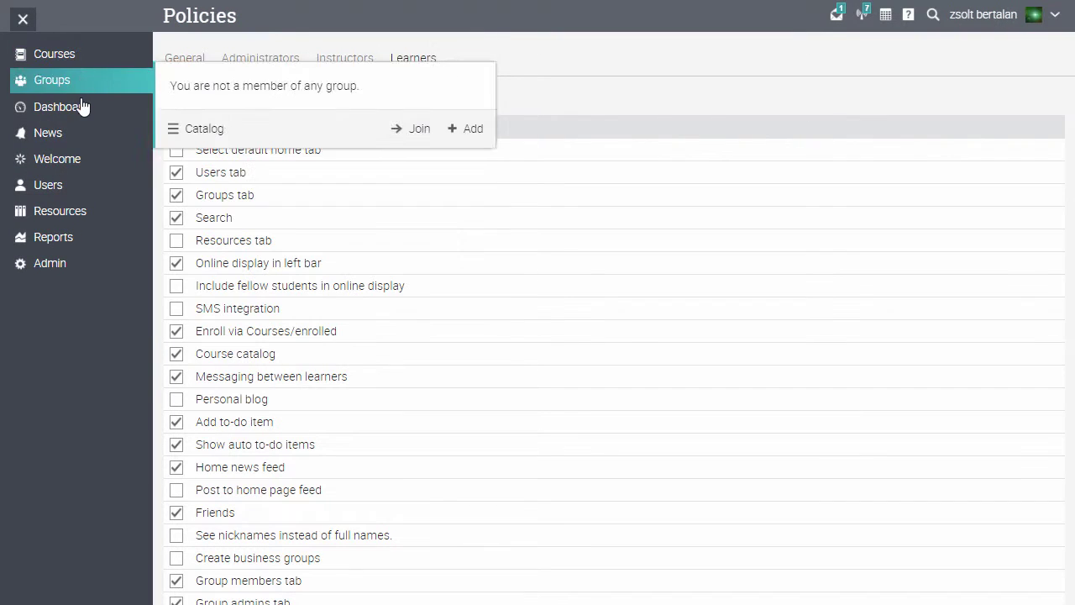
click(82, 108)
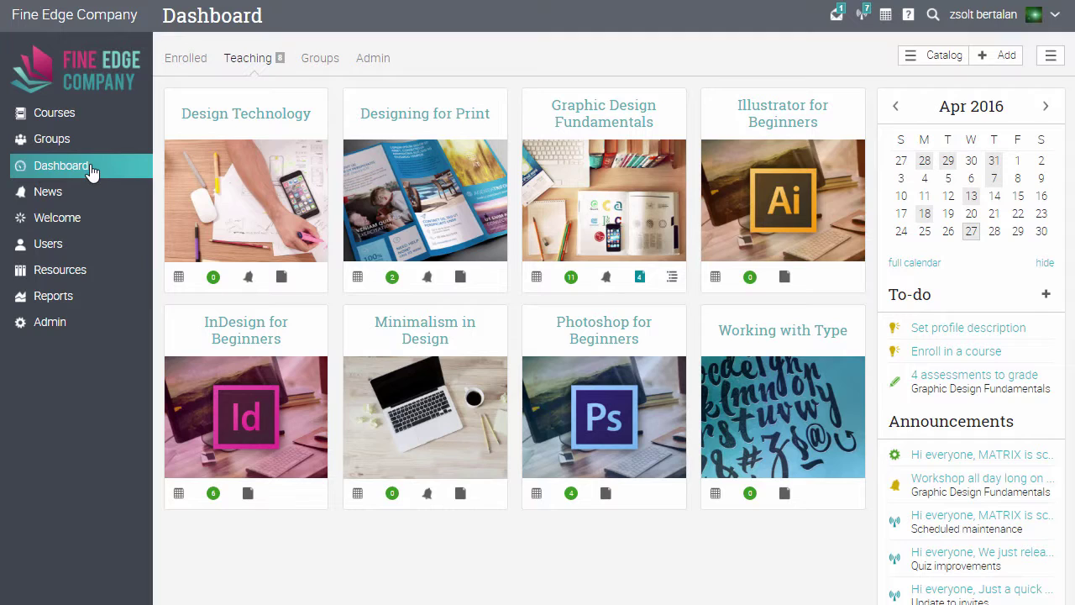